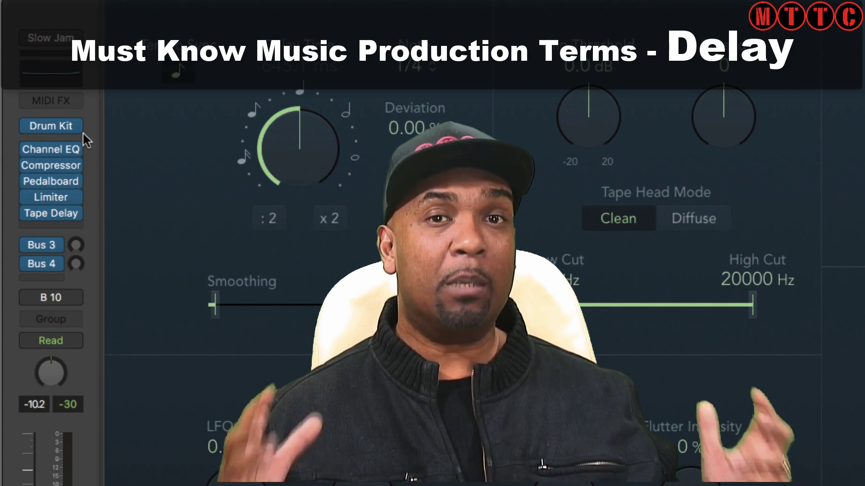
Raise the drum channel's Bus 3 send to about -8.8 dB.
mouse_move(51, 218)
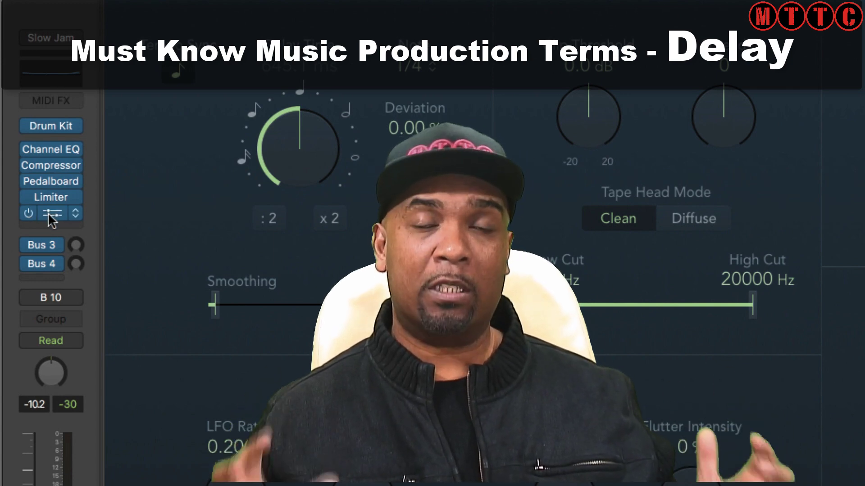
mouse_move(43, 265)
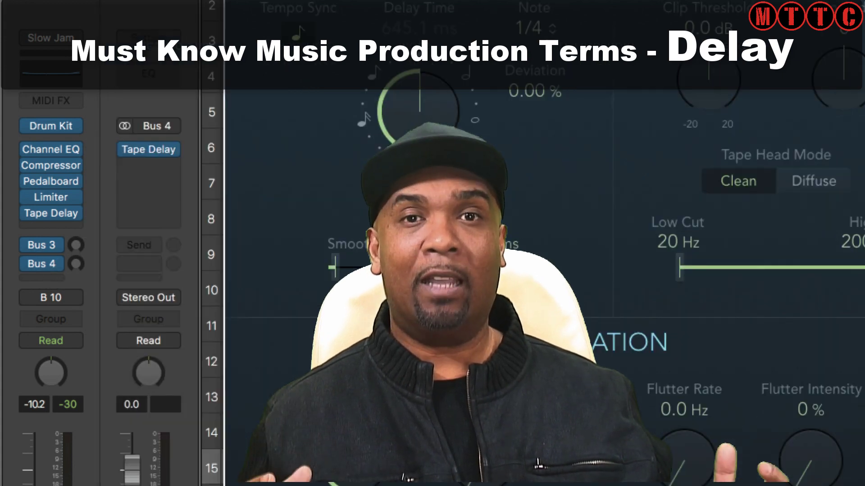
mouse_move(76, 264)
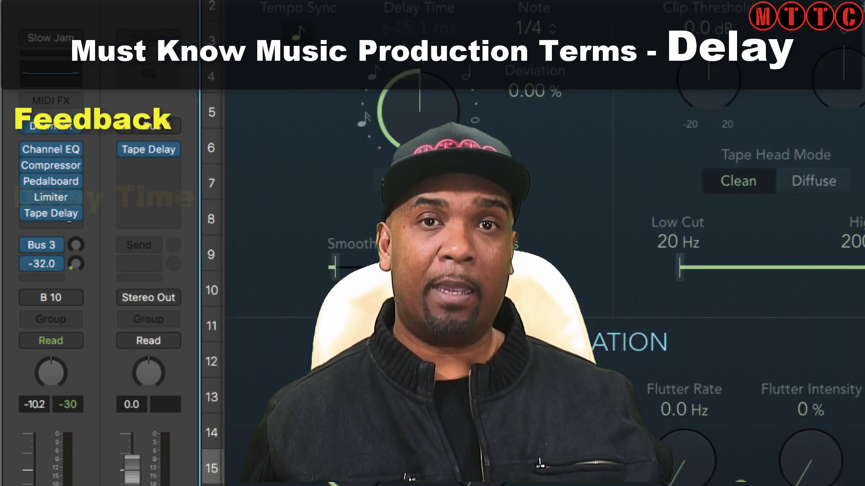
left_click_drag(68, 221, 69, 171)
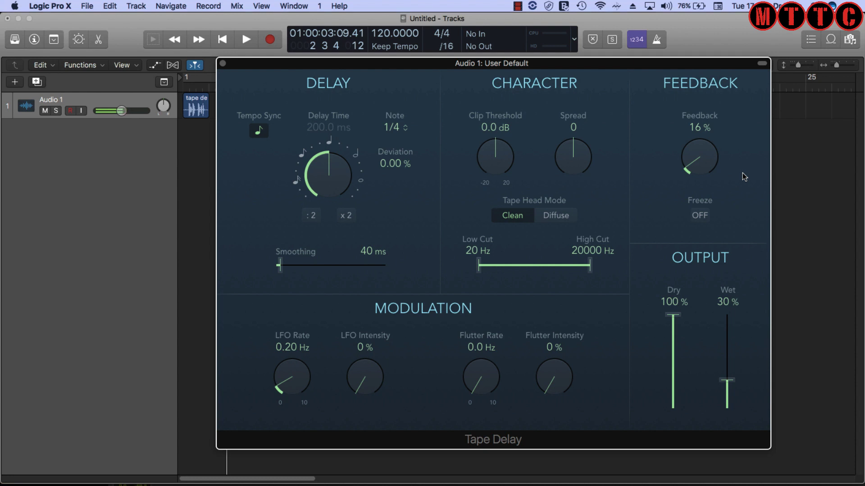
key("Return")
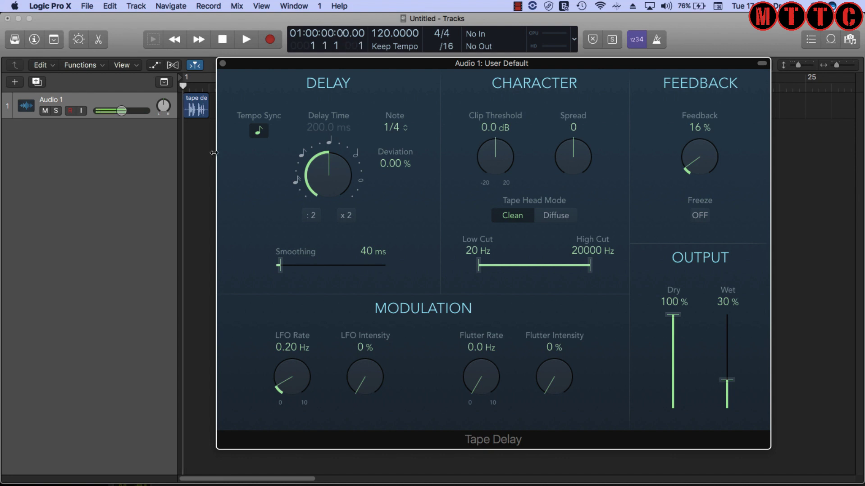
key("space")
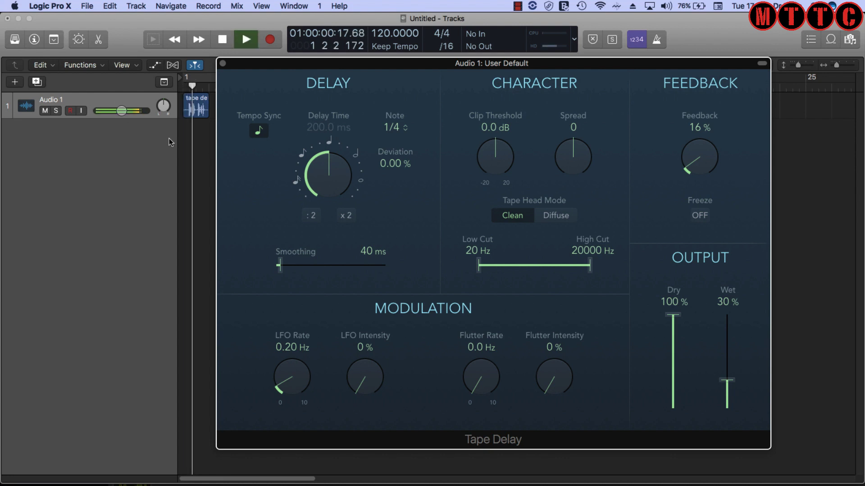
key("space")
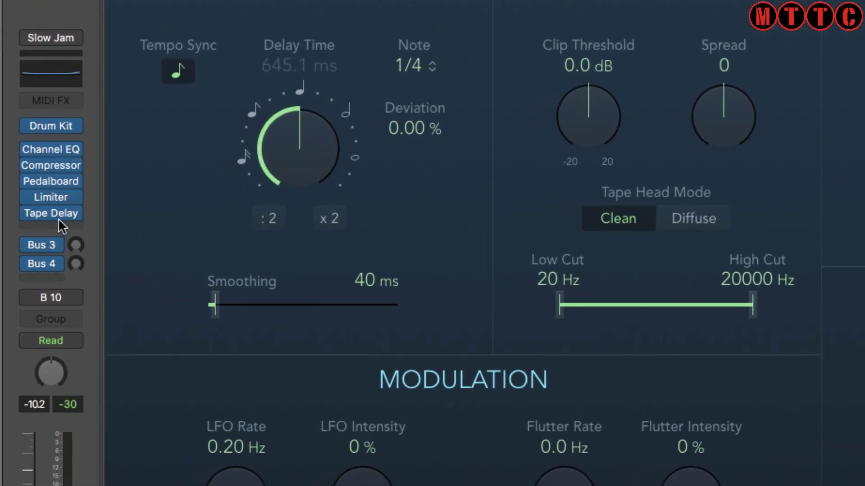
Show the Bus 4 aux strip and turn the Bus 4 send up to about -18.5 dB.
mouse_move(48, 212)
left_click(43, 263)
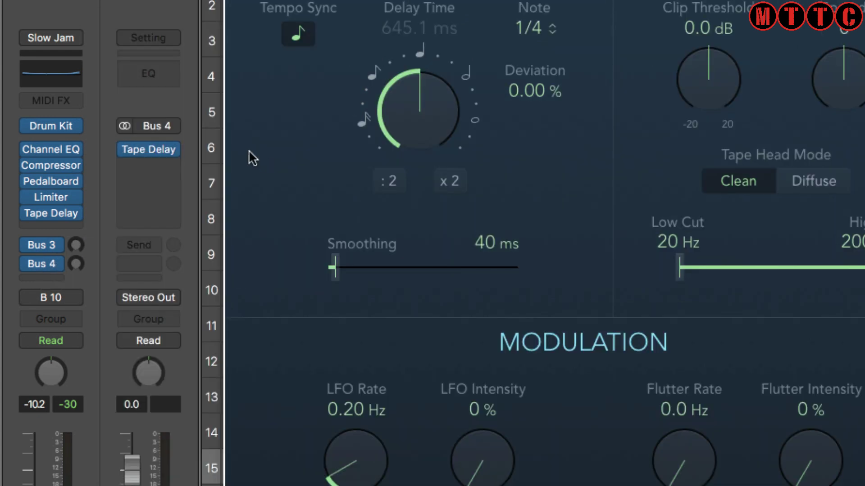
mouse_move(75, 264)
left_mouse_down()
mouse_move(76, 227)
mouse_move(75, 279)
left_mouse_up()
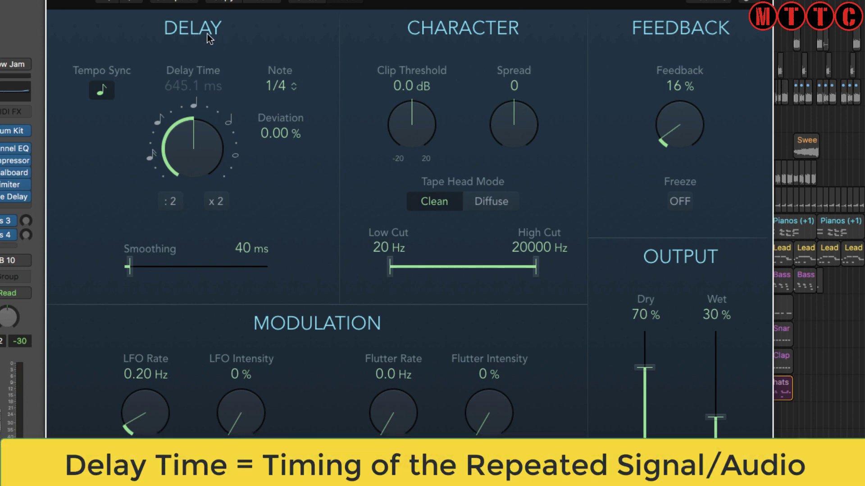
Turn off Tape Delay's Tempo Sync so the delay runs free at 645.1 ms.
left_click(103, 94)
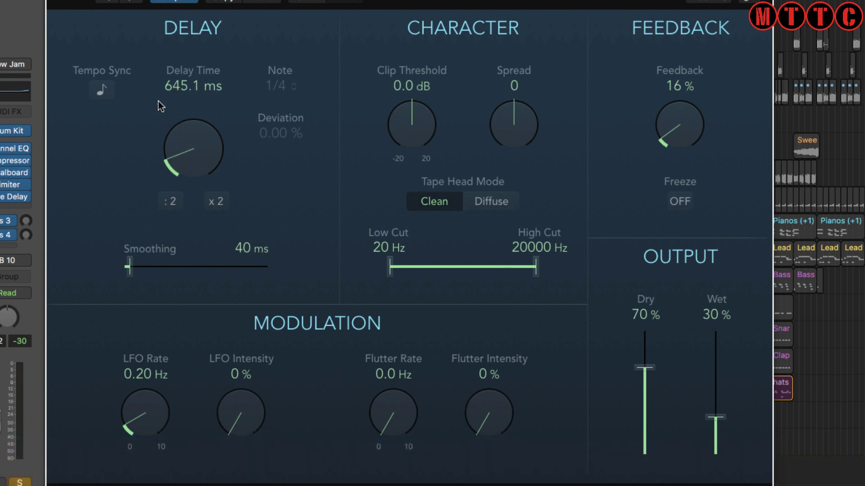
Re-enable Tempo Sync, keep the 1/4 note value, and move the plugin window up.
left_click(103, 91)
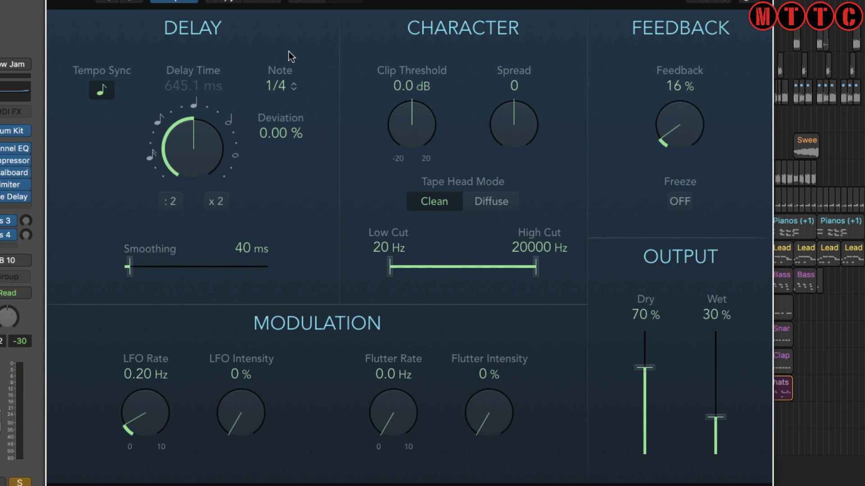
left_click(281, 86)
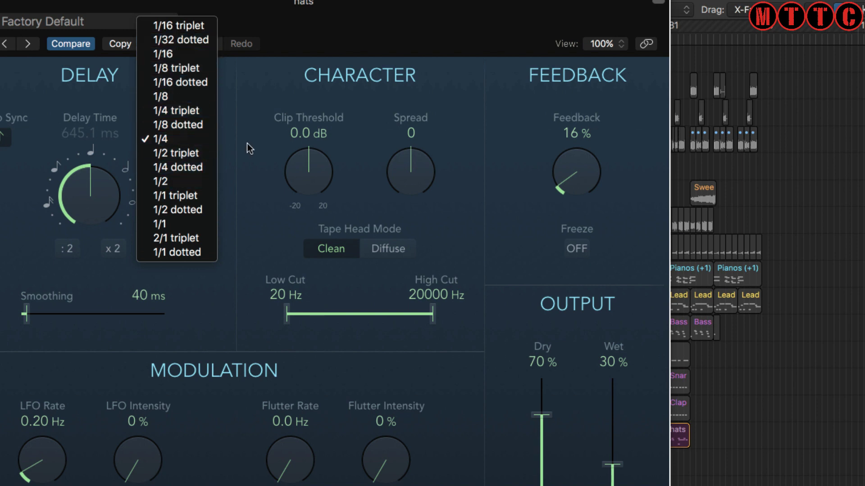
left_click(255, 120)
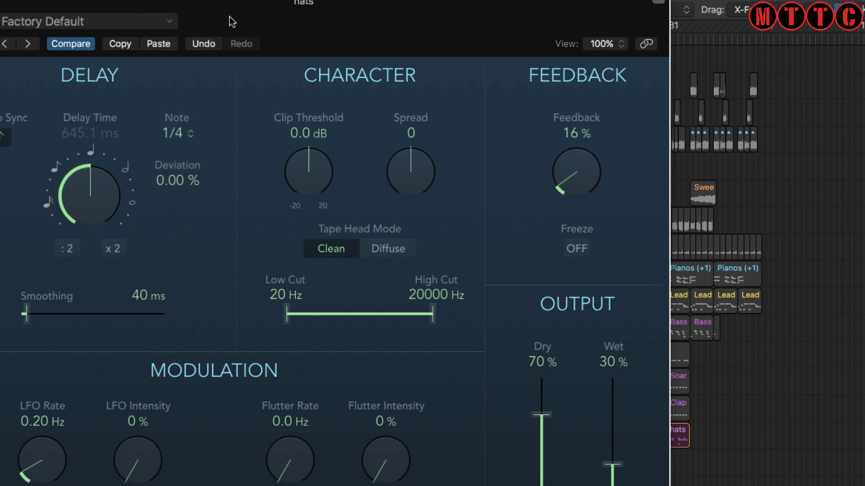
left_click_drag(229, 15, 266, 0)
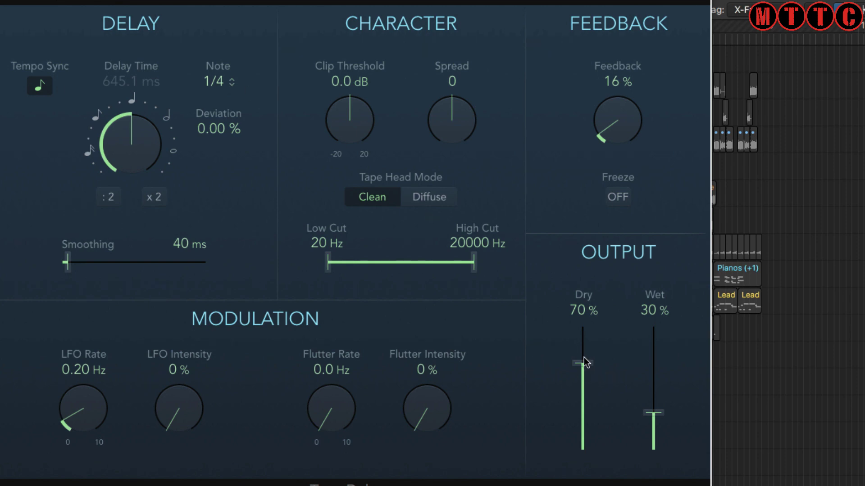
Set Tape Delay's Dry level to 100% and Wet to about 23%.
left_click_drag(584, 362, 590, 314)
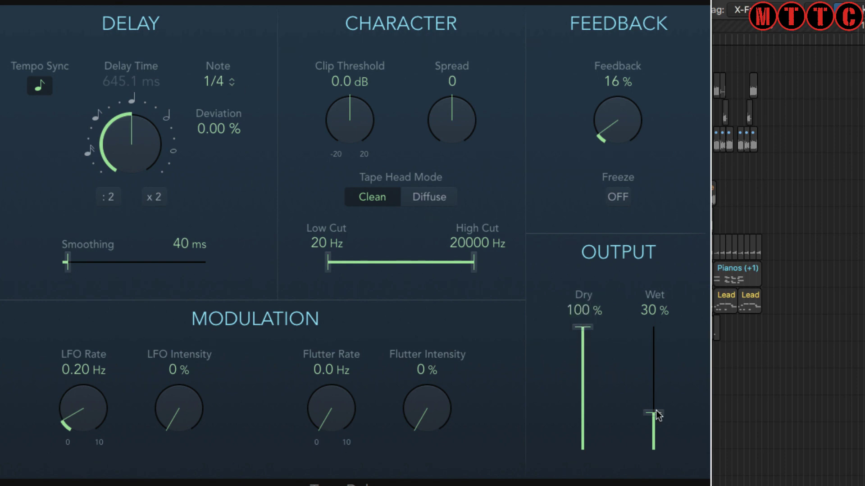
left_click_drag(657, 415, 657, 422)
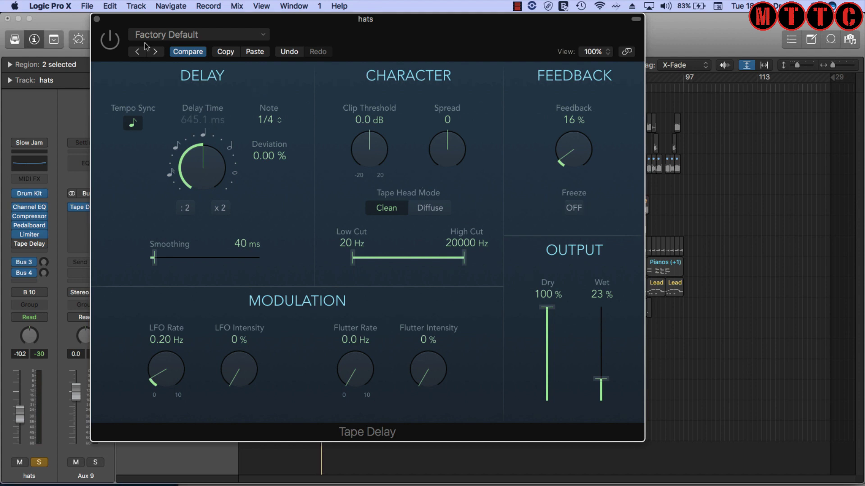
Switch Tape Delay on and set the delay to a 1/16 note (161.3 ms).
left_click(109, 39)
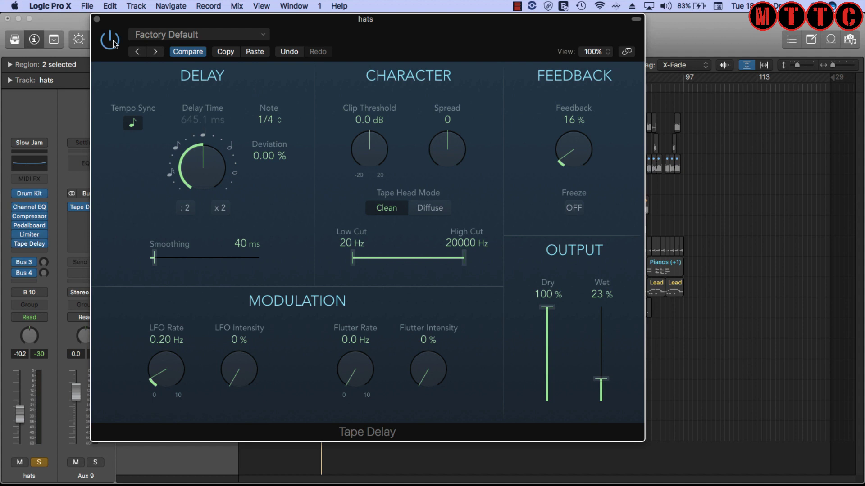
left_click(270, 121)
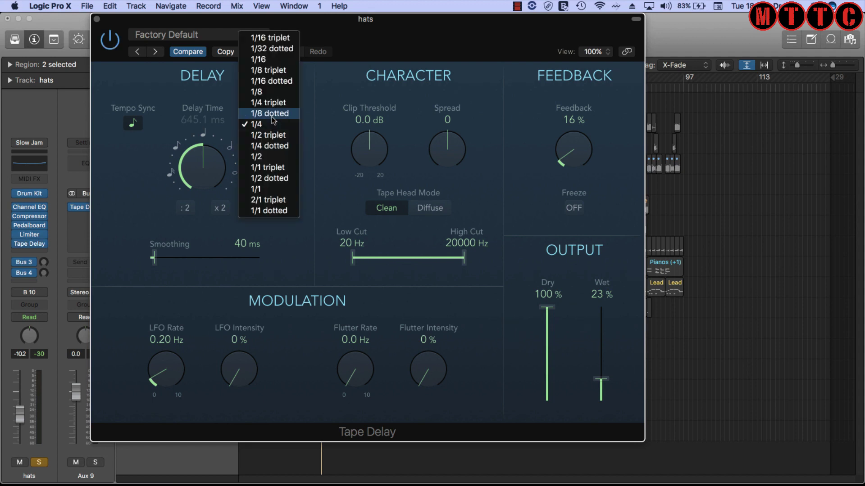
left_click(267, 63)
Lower the wet level to 19%, then bypass and re-enable the delay to compare.
left_click_drag(602, 370, 602, 367)
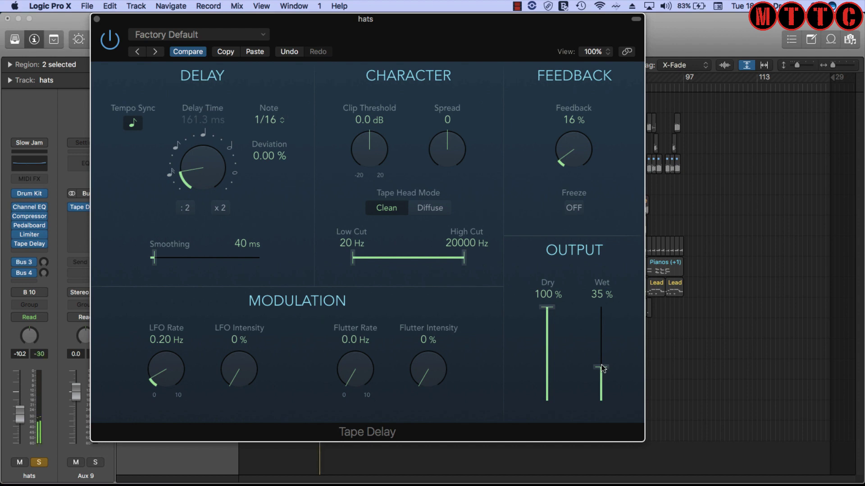
left_click_drag(602, 368, 602, 383)
left_click(109, 44)
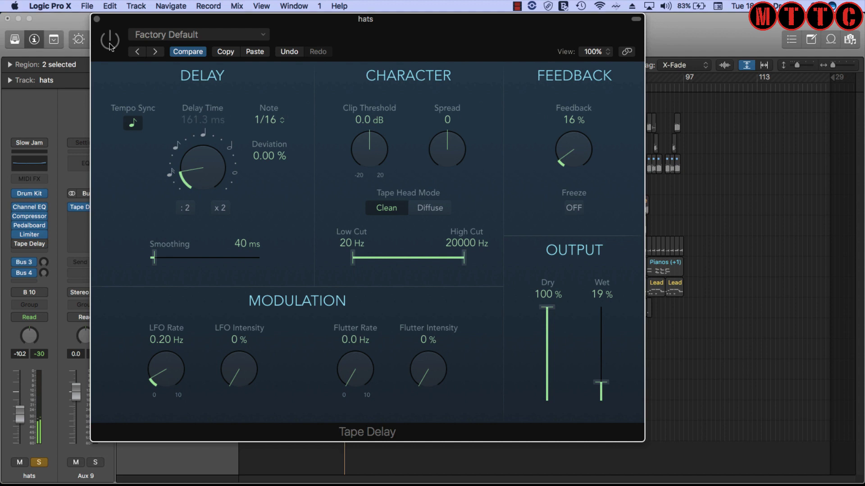
left_click(110, 44)
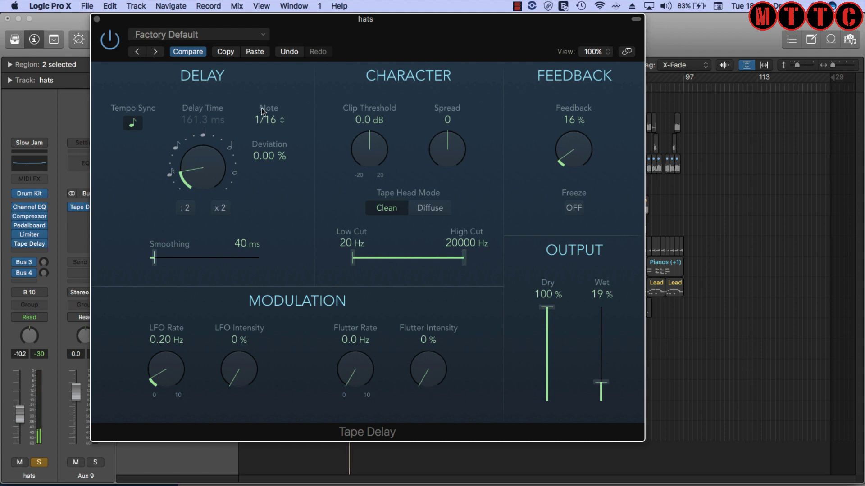
Try 1/8 and dotted 1/16 note values, settling on dotted 1/8 (483.9 ms).
left_click(269, 119)
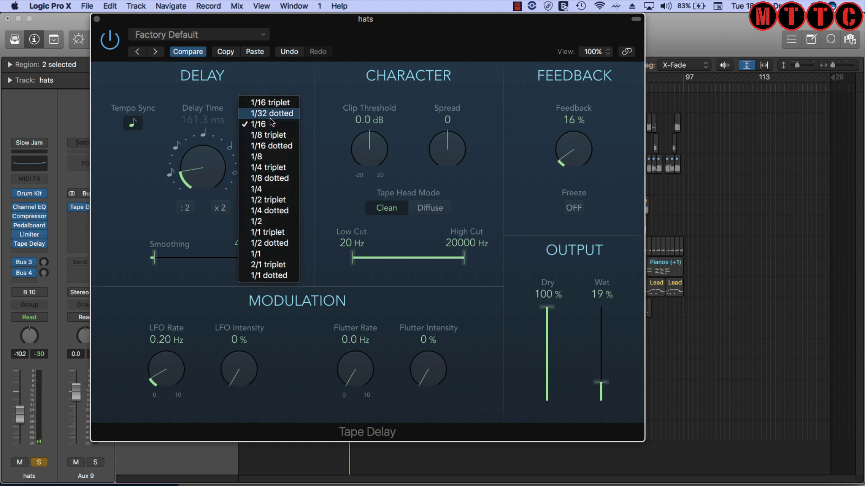
left_click(271, 158)
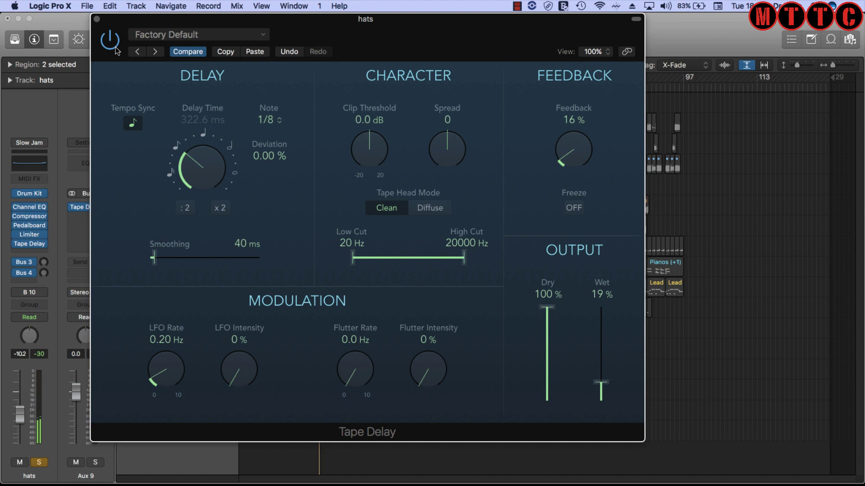
left_click(268, 120)
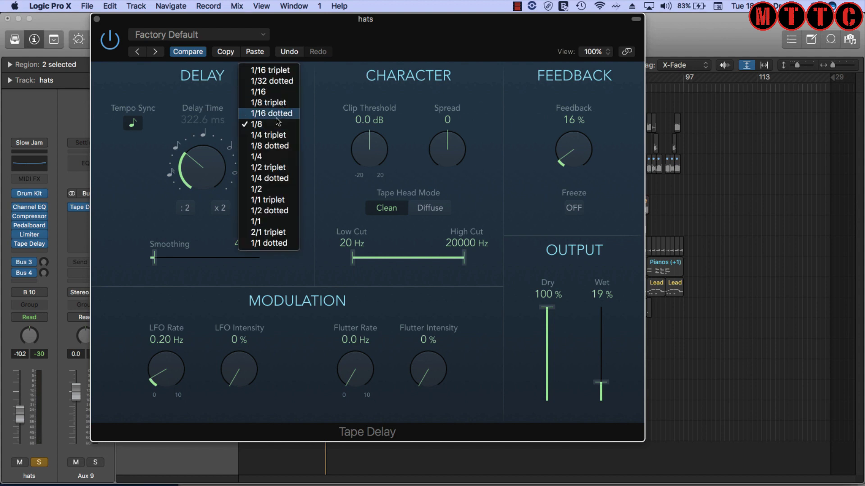
left_click(278, 122)
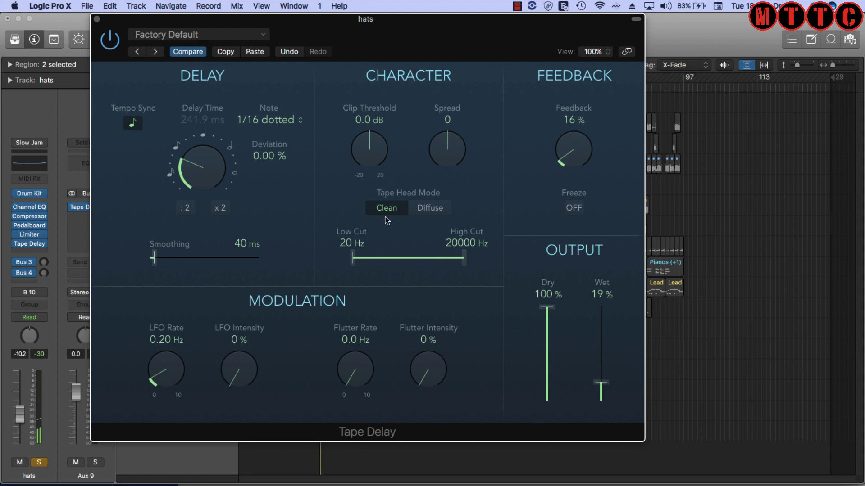
left_click(282, 121)
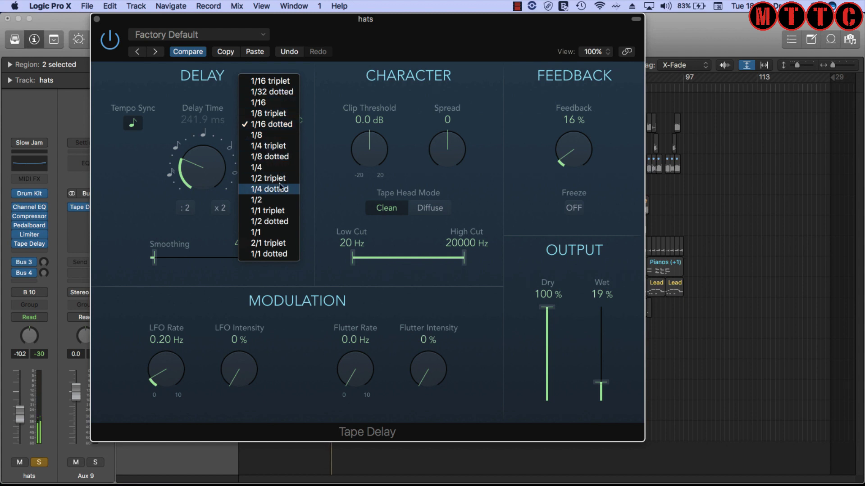
left_click(282, 158)
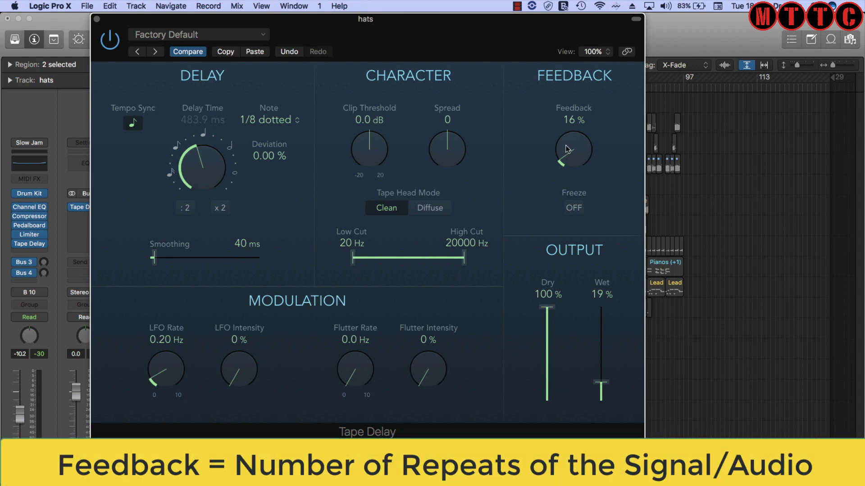
Sweep the Feedback knob through several values, leaving it at 48%.
left_click_drag(569, 149, 585, 174)
left_click_drag(569, 164, 561, 145)
left_click_drag(567, 143, 569, 155)
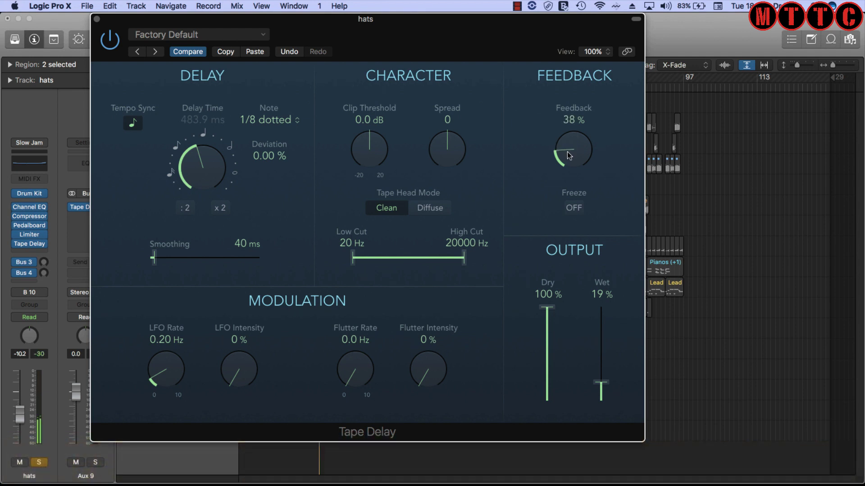
left_click_drag(567, 152, 565, 121)
left_click_drag(569, 145, 568, 147)
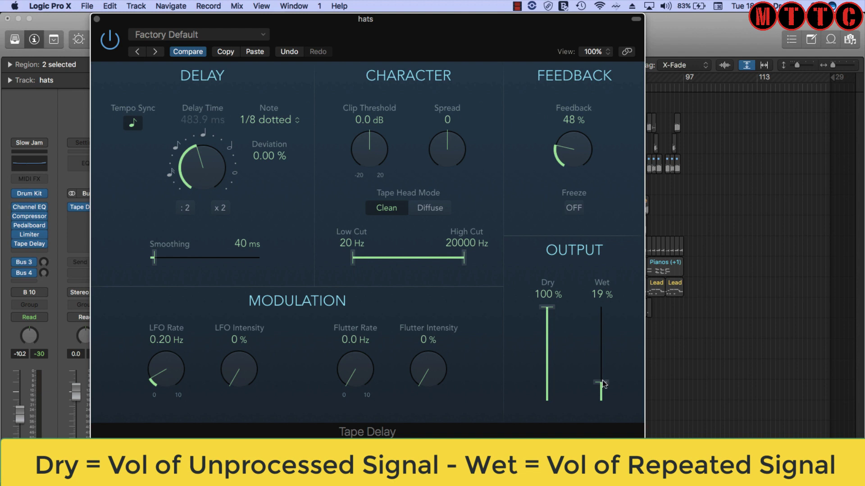
Drop the Wet slider to 0%, bring it back up, and settle at 22%.
left_click_drag(602, 382, 603, 418)
left_click_drag(604, 403, 603, 378)
left_click_drag(601, 375, 601, 379)
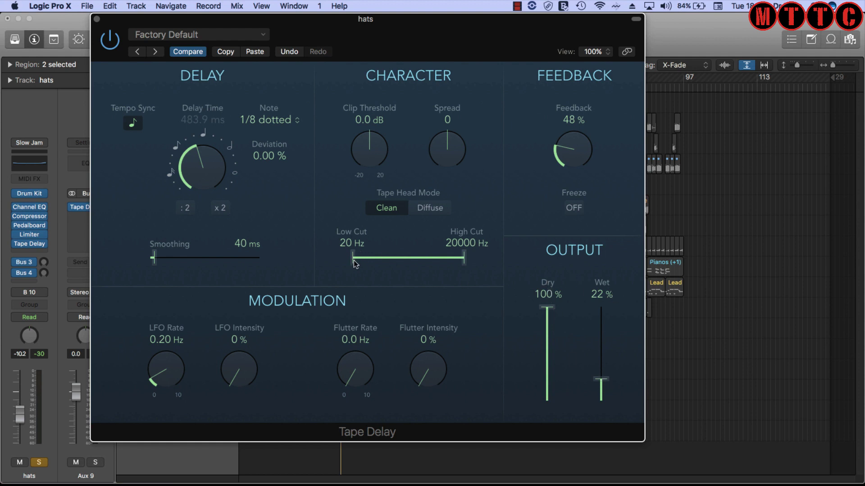
Audition different Low Cut/High Cut ranges with the dry signal muted.
left_click_drag(354, 261, 412, 259)
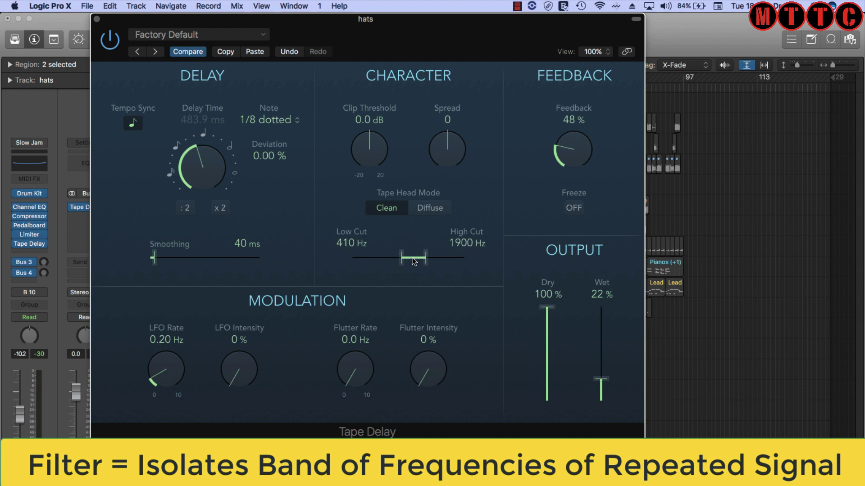
left_click_drag(414, 261, 449, 263)
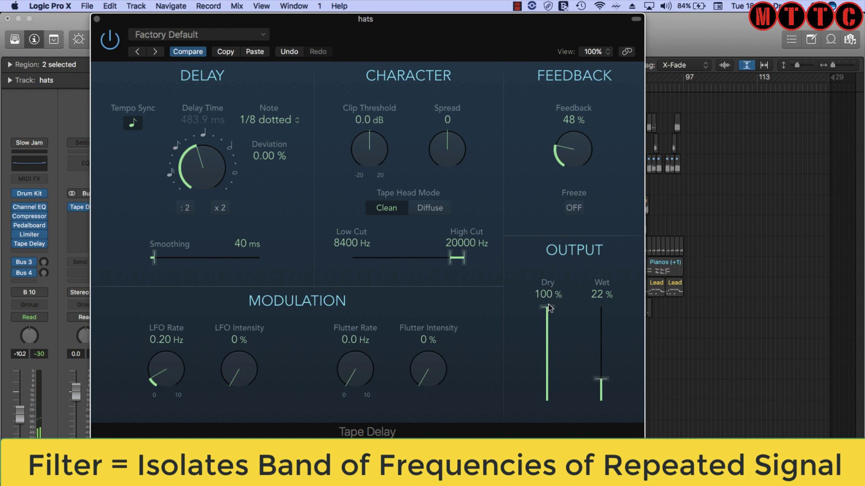
left_click_drag(548, 309, 546, 400)
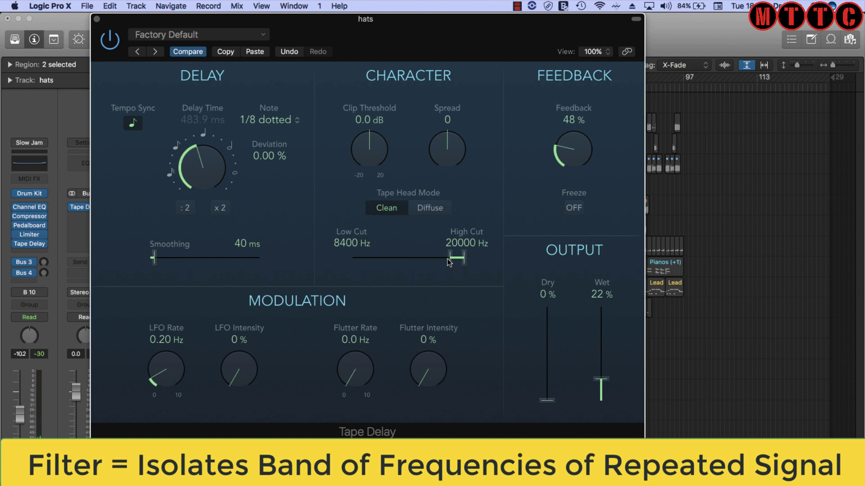
left_click_drag(449, 260, 435, 262)
mouse_move(435, 261)
left_mouse_down()
mouse_move(398, 264)
mouse_move(446, 268)
left_mouse_up()
Restore Dry to 100% and set the filter to 5900–20000 Hz.
mouse_move(455, 255)
left_mouse_down()
mouse_move(406, 258)
mouse_move(465, 261)
mouse_move(459, 264)
left_mouse_up()
left_click_drag(547, 401, 558, 284)
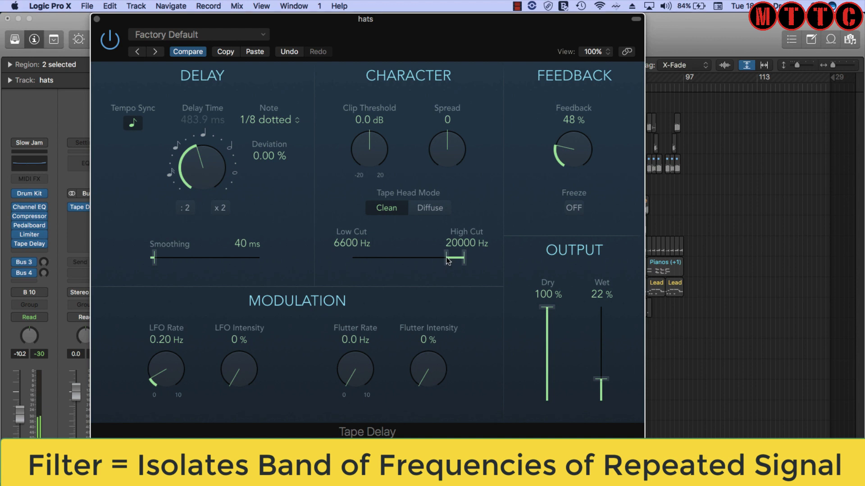
left_click_drag(448, 261, 446, 261)
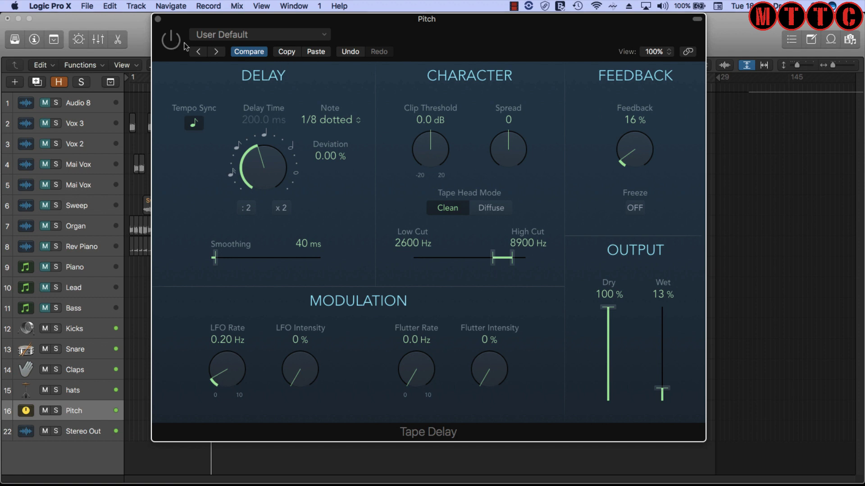
Switch the Pitch track's Tape Delay on, then bypass it to hear only the dry signal.
left_click(171, 39)
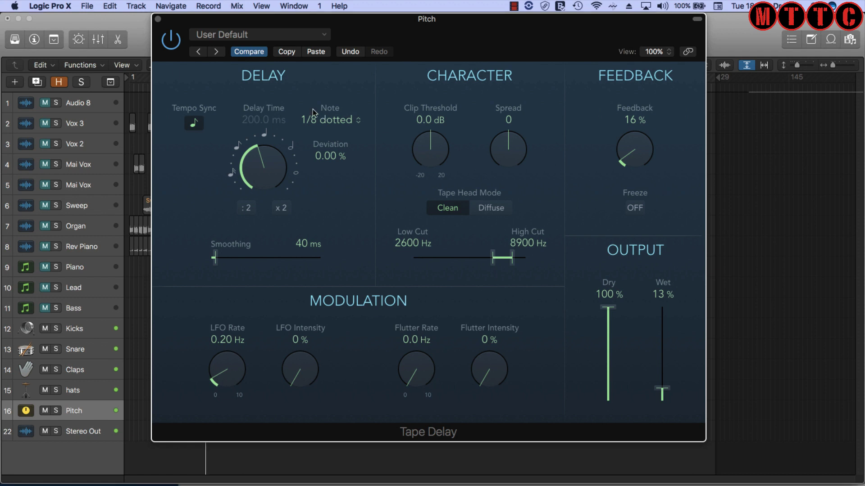
left_click(172, 48)
Re-enable the Pitch Tape Delay, move the filter band to 7000–20000 Hz, and set feedback 35 % and wet 14 %.
left_click(172, 49)
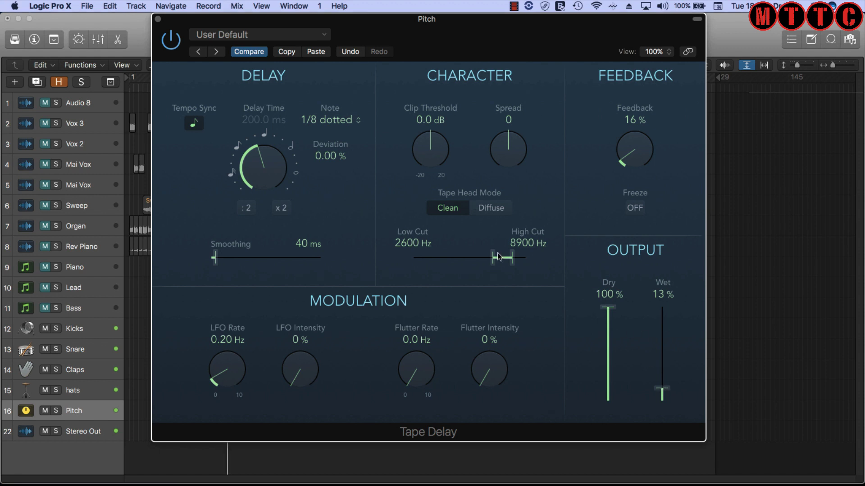
left_click_drag(501, 258, 456, 260)
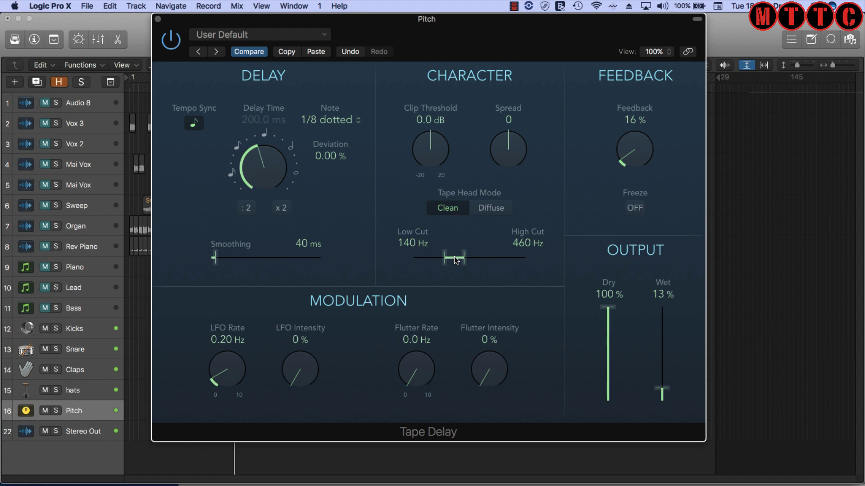
left_click_drag(631, 161, 631, 175)
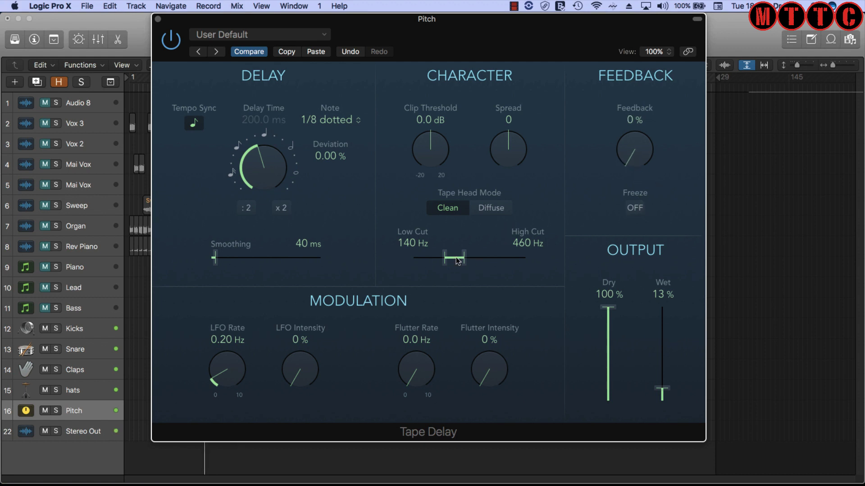
left_click_drag(459, 262, 475, 262)
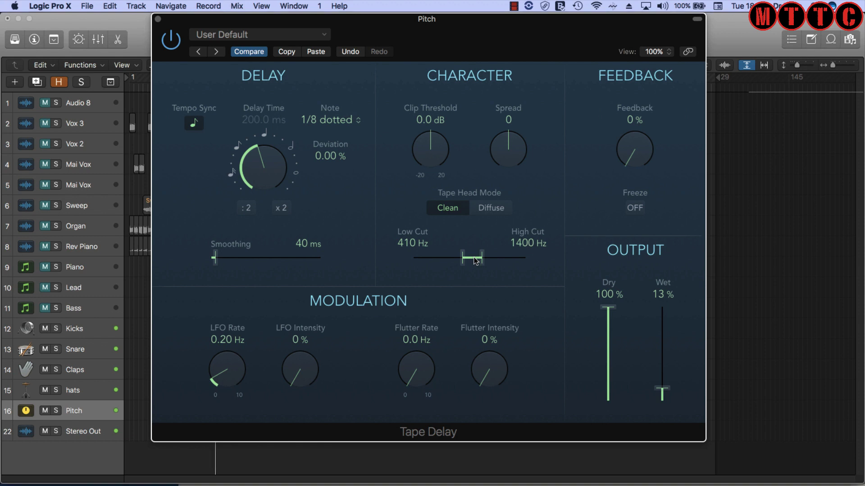
left_click_drag(661, 388, 661, 397)
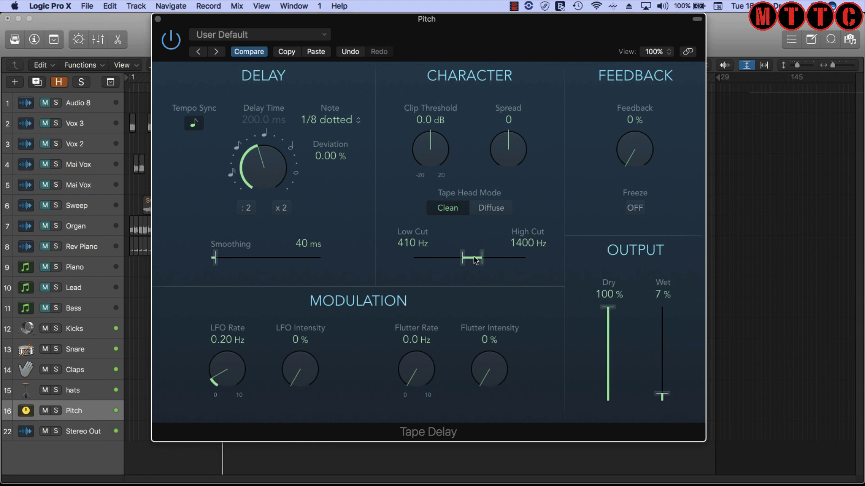
left_click_drag(476, 260, 490, 263)
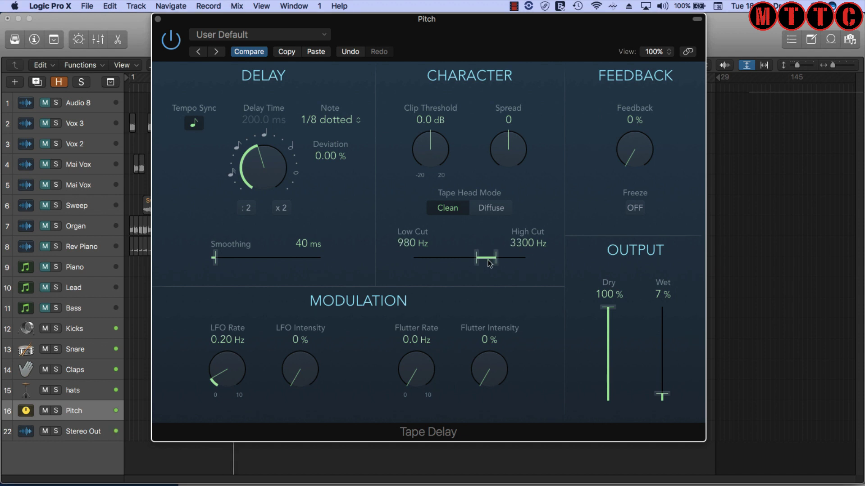
left_click_drag(489, 264, 509, 266)
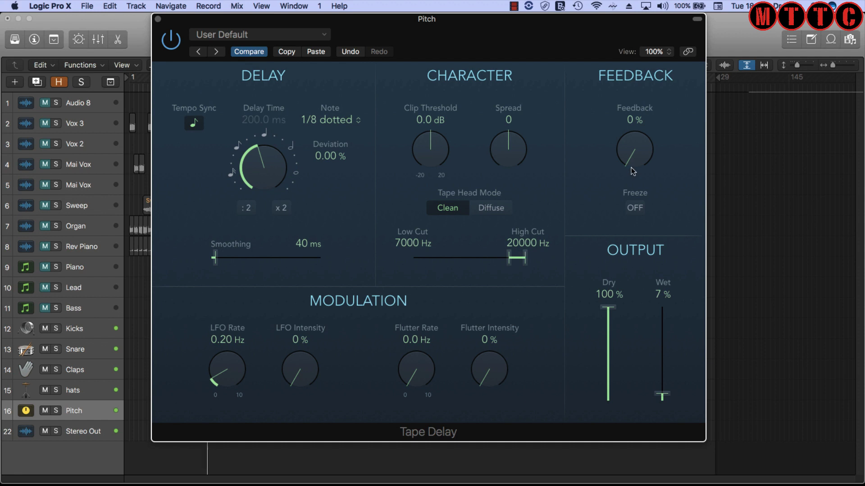
left_click_drag(633, 170, 619, 140)
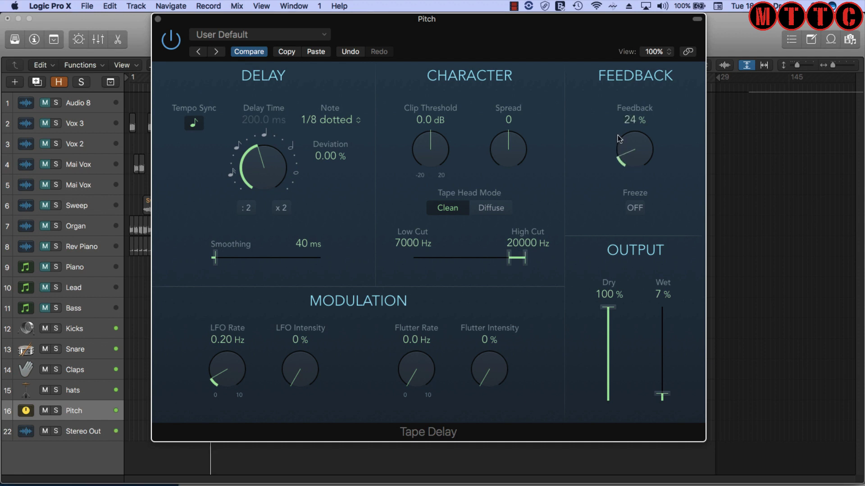
left_click_drag(619, 138, 619, 131)
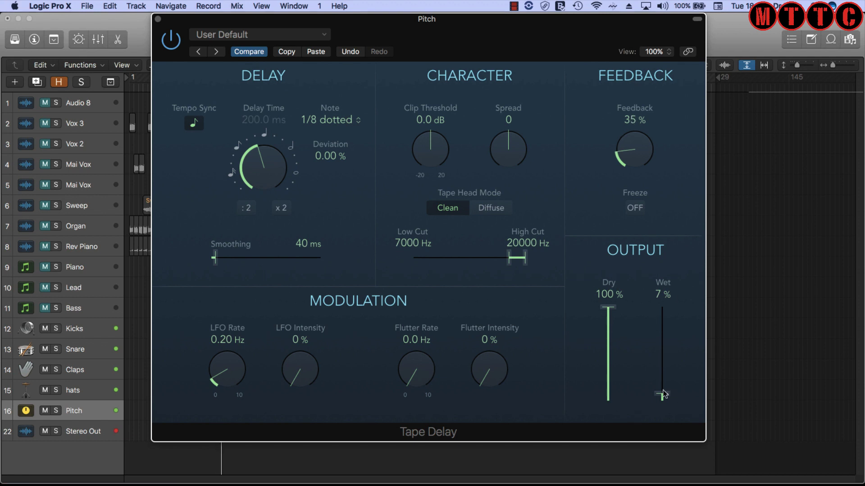
left_click_drag(664, 395, 665, 388)
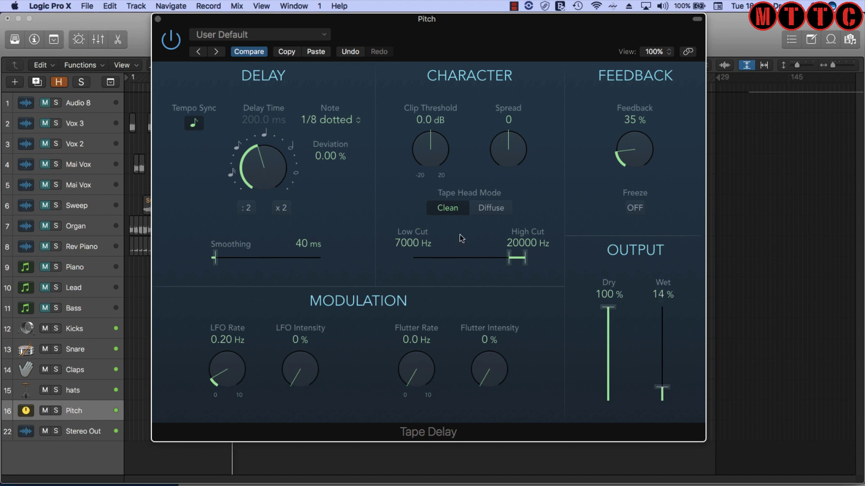
Set the Pitch Tape Delay note to 1/16, Low Cut to 7900 Hz and Wet to 9 %.
left_click(352, 125)
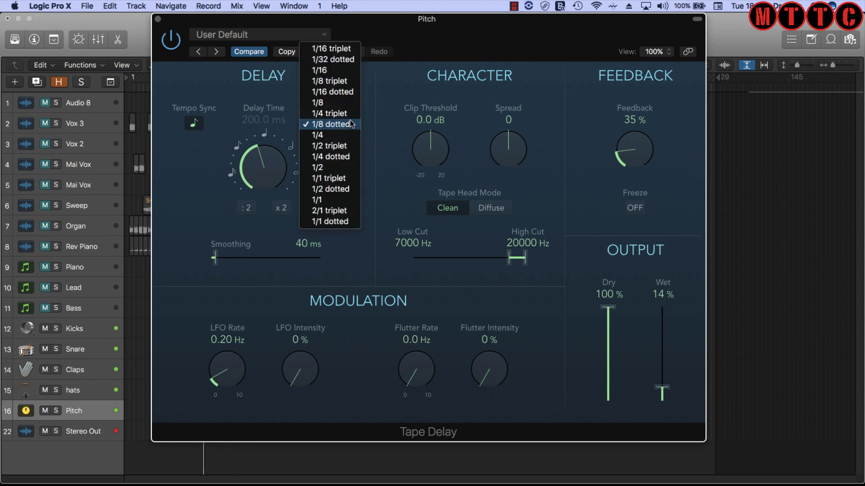
left_click(342, 71)
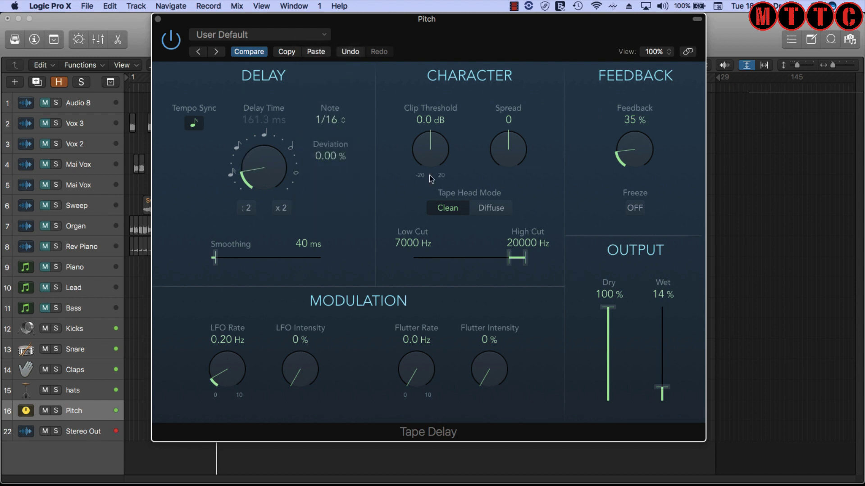
left_click_drag(512, 259, 506, 261)
left_click_drag(505, 258, 512, 258)
left_click_drag(670, 385, 666, 394)
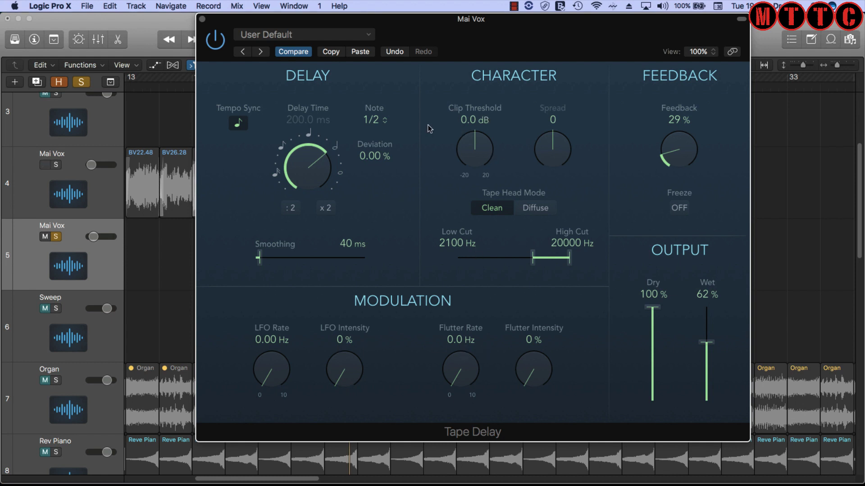
Move the Tape Delay window aside and restart playback from Marker 2.
left_click_drag(482, 43, 617, 43)
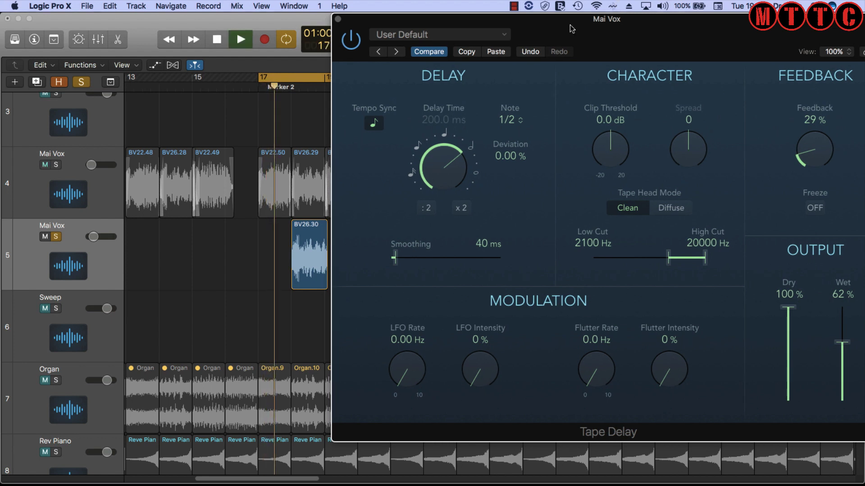
key("space")
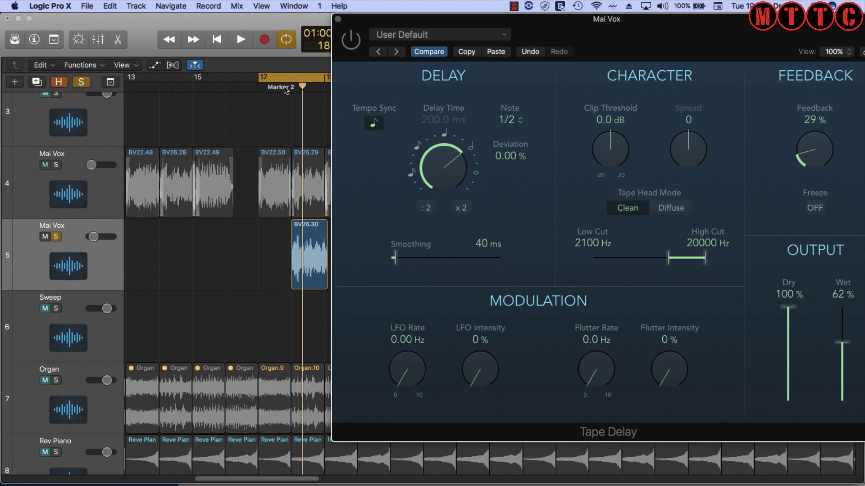
left_click(286, 87)
key("space")
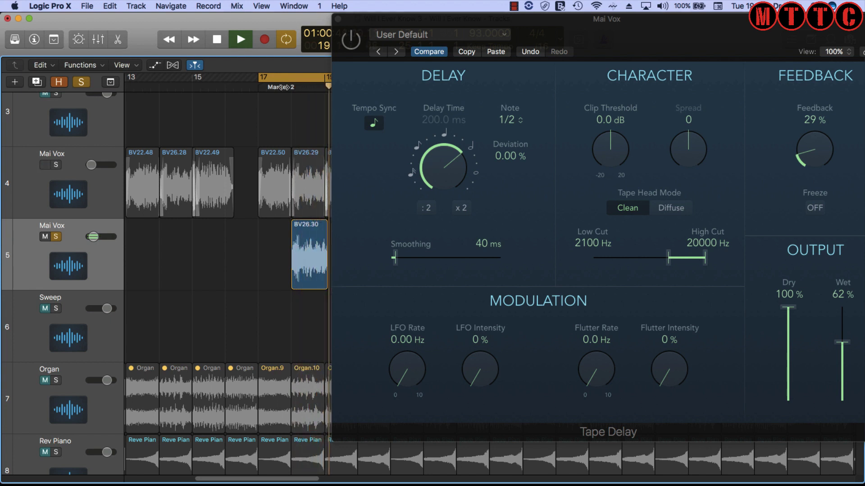
Restart playback for the vocal and drag the Mai Vox Tape Delay window further left.
left_click(587, 126)
key("space")
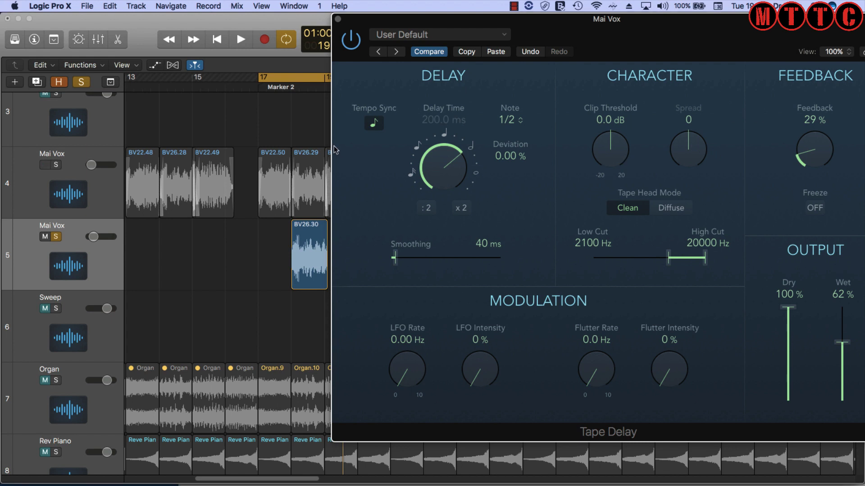
left_click(276, 90)
key("space")
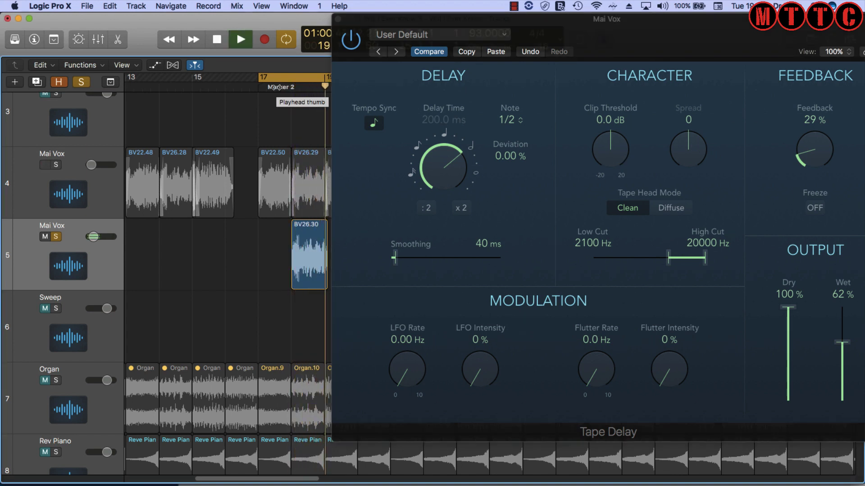
left_click_drag(365, 22, 171, 21)
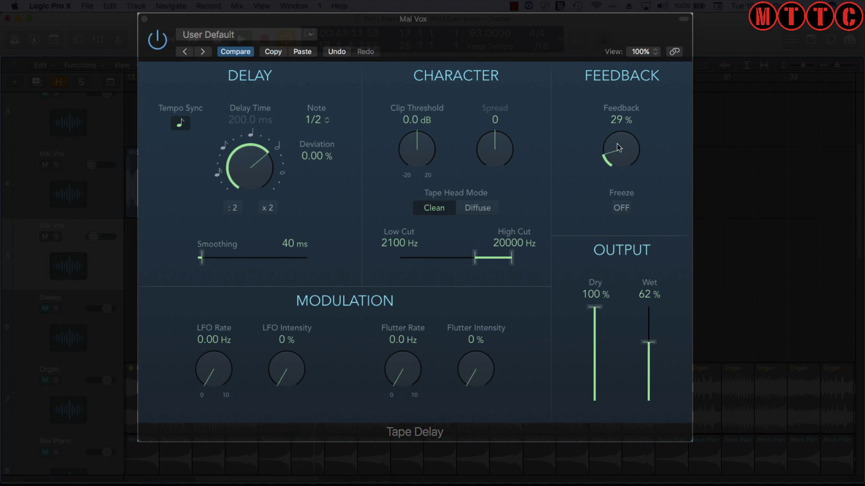
Push the vocal Tape Delay's Feedback knob up to 88 % for longer repeat tails.
left_click_drag(613, 150, 618, 122)
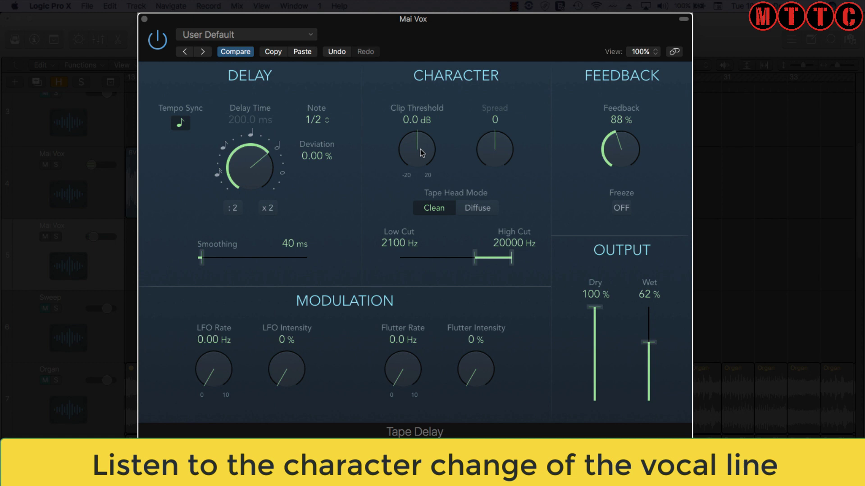
Dial the vocal delay's Clip Threshold to +17.8 dB, Spread to 43 and Feedback to 95 %.
left_click_drag(420, 150, 415, 201)
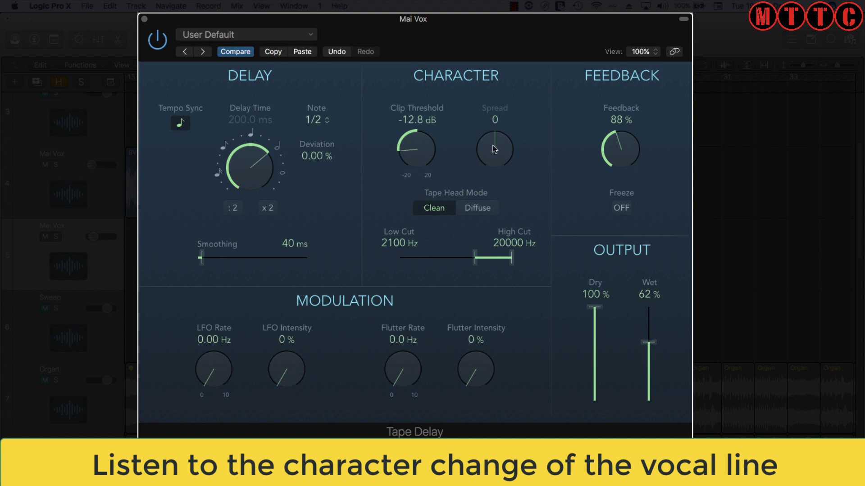
left_click_drag(493, 149, 482, 95)
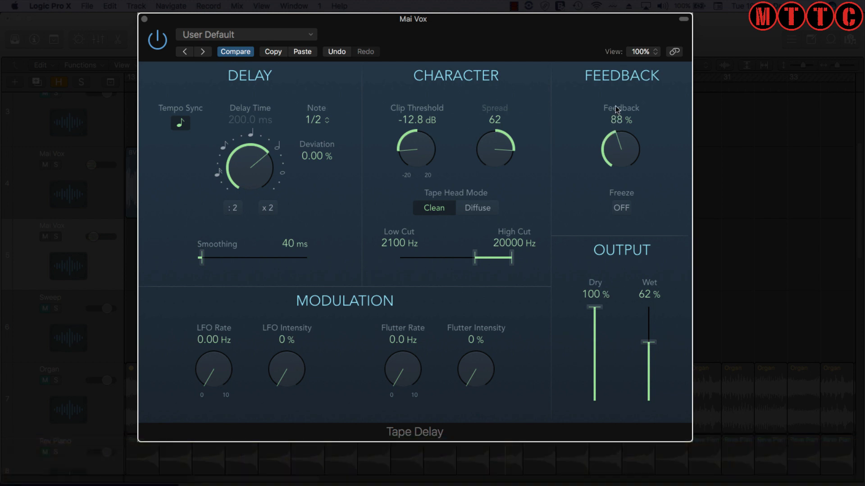
mouse_move(614, 141)
left_mouse_down()
mouse_move(615, 149)
mouse_move(615, 141)
left_mouse_up()
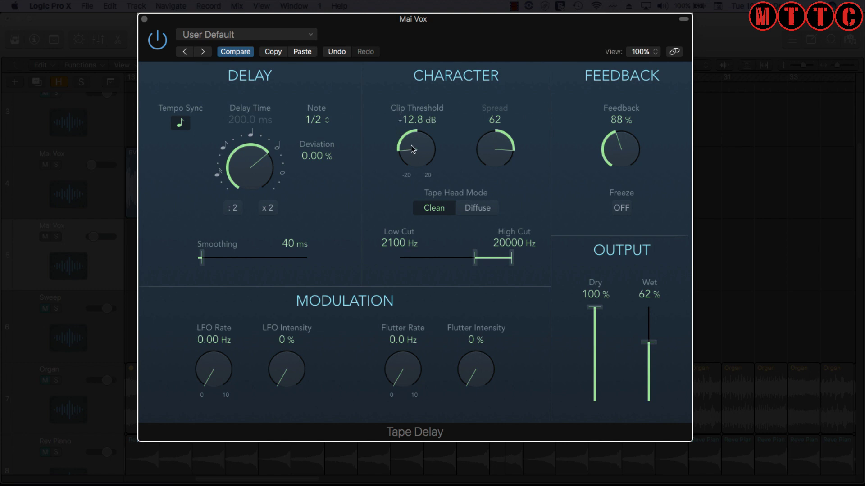
left_click_drag(410, 151, 429, 179)
left_click_drag(413, 154, 397, 162)
left_click_drag(487, 154, 494, 156)
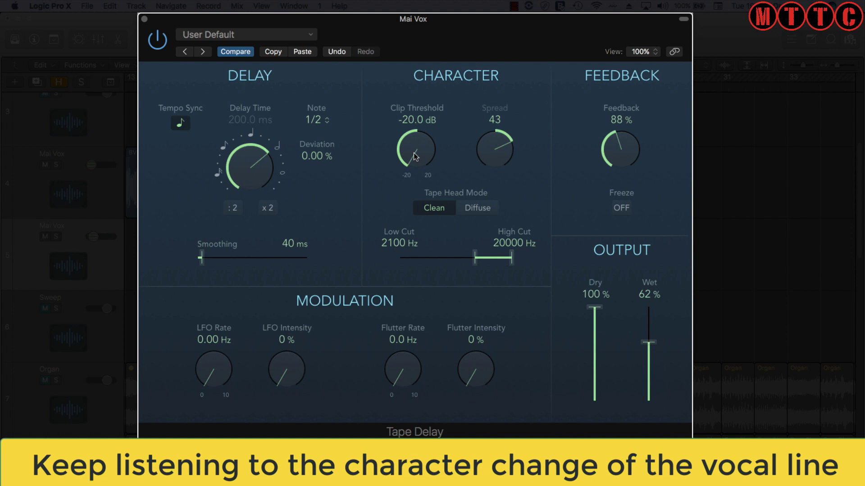
left_click_drag(413, 152, 346, 4)
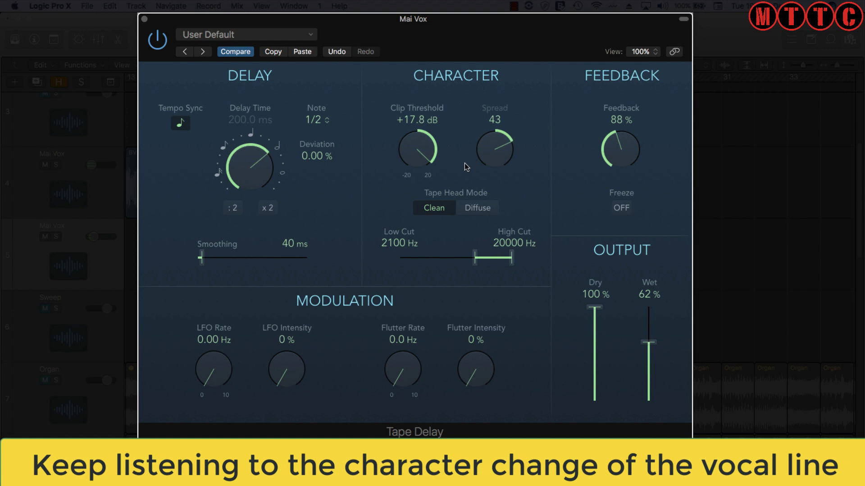
left_click_drag(611, 143, 614, 138)
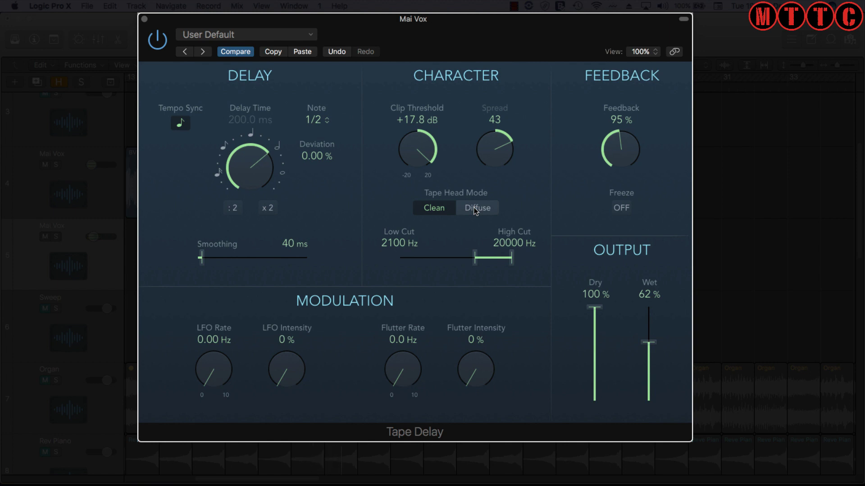
Switch the vocal Tape Delay's Tape Head Mode from Clean to Diffuse.
left_click(476, 211)
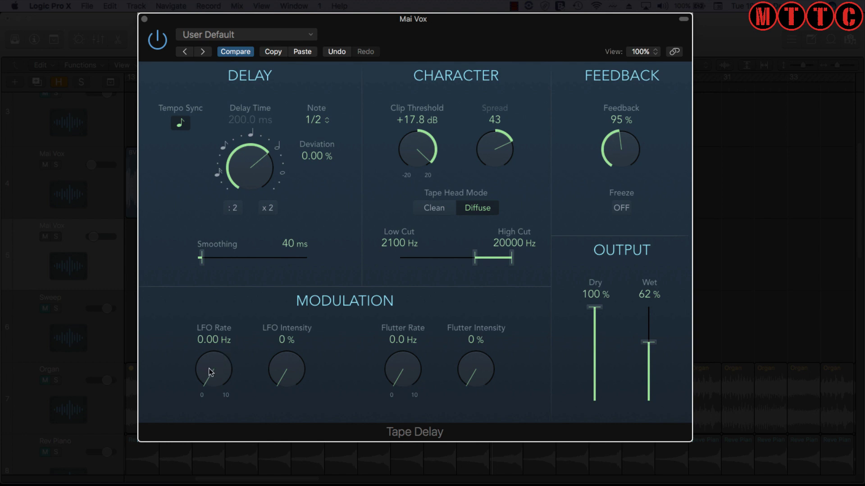
Try out various LFO Rate and LFO Intensity settings on the vocal delay.
left_click_drag(210, 372, 202, 294)
left_click_drag(285, 372, 275, 392)
left_click_drag(210, 376, 241, 463)
left_click_drag(209, 379, 197, 315)
left_click_drag(284, 371, 275, 300)
left_click_drag(214, 359, 214, 356)
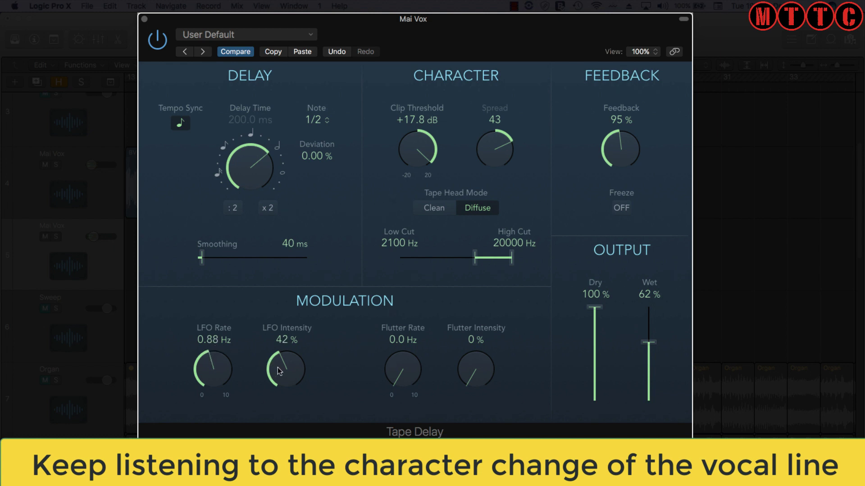
left_click_drag(221, 368, 219, 367)
Raise Wet to 71 % and turn LFO Rate and LFO Intensity back to zero.
left_click_drag(650, 346, 650, 337)
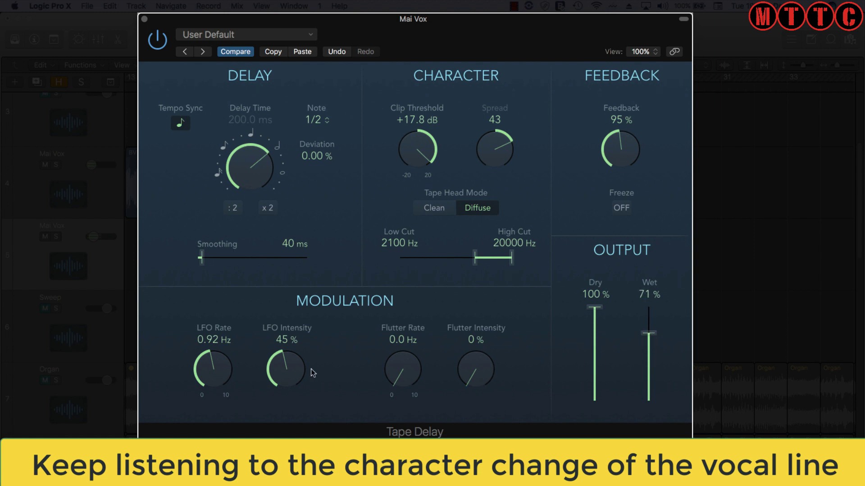
left_click_drag(297, 372, 296, 370)
left_click_drag(208, 367, 208, 365)
left_click_drag(211, 367, 210, 378)
left_click_drag(210, 368, 218, 435)
left_click_drag(295, 373, 296, 421)
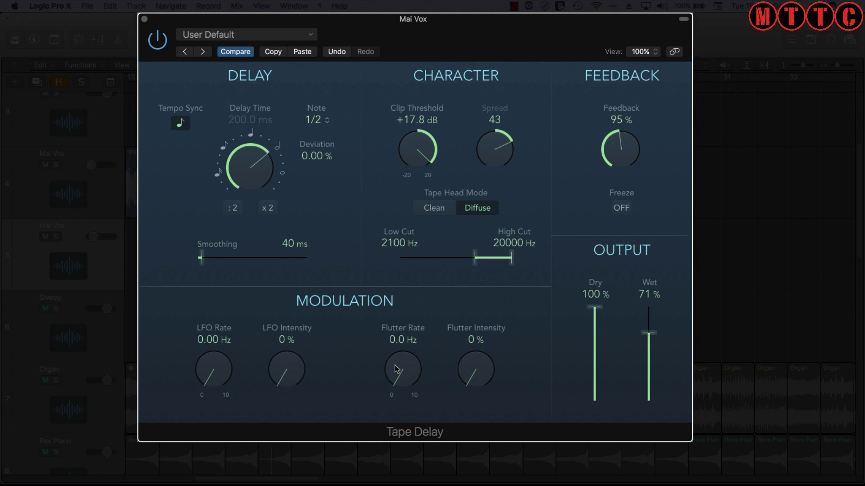
Try a flutter rate of 4.5 Hz with 45 % intensity, then zero both.
left_click_drag(397, 367, 389, 323)
left_click_drag(470, 364, 472, 293)
left_click_drag(412, 364, 411, 341)
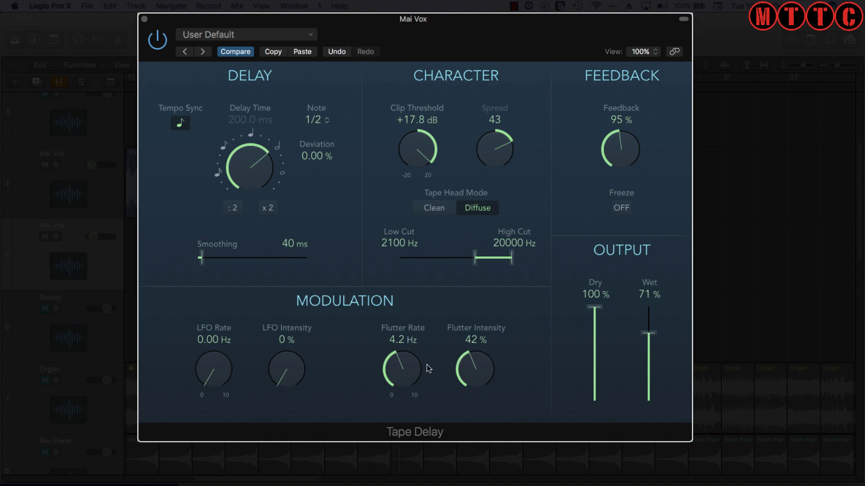
left_click_drag(412, 371, 411, 362)
left_click_drag(473, 369, 473, 365)
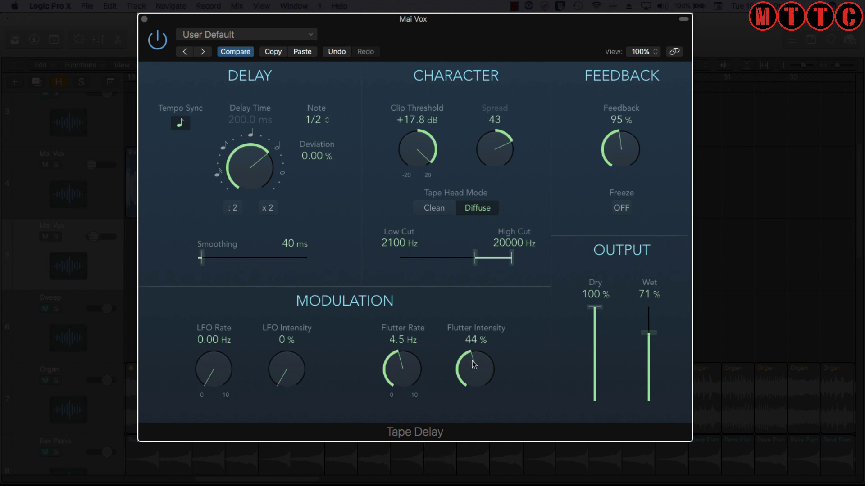
left_click_drag(473, 365, 474, 362)
left_click_drag(413, 366, 462, 407)
left_click_drag(473, 361, 473, 458)
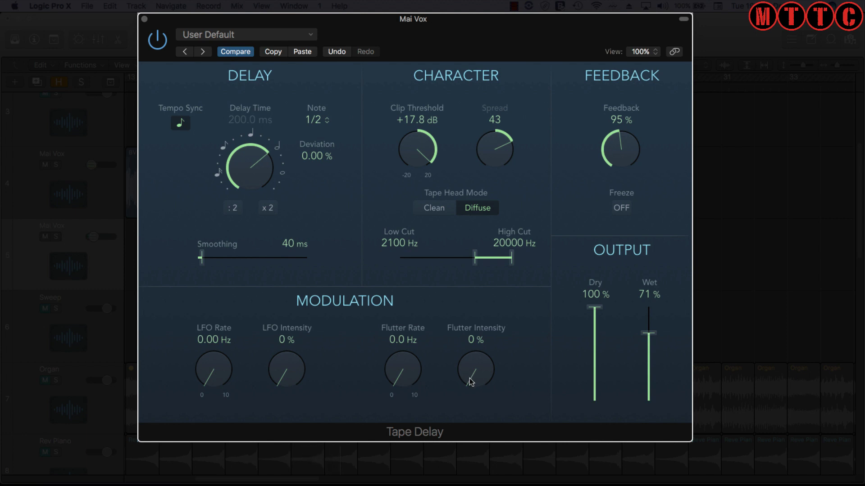
Try faster flutter at 5.6 Hz and 54 %, then settle on 0.6 Hz and 8 %.
left_click_drag(470, 382, 471, 308)
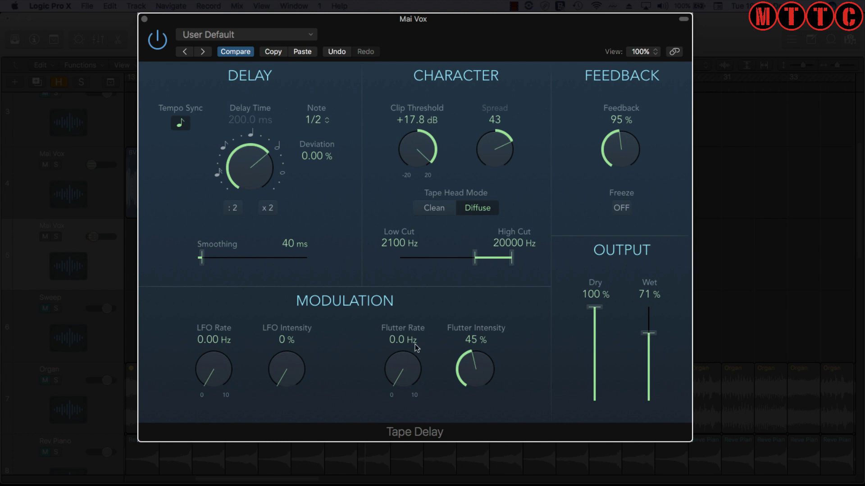
left_click_drag(405, 366, 397, 269)
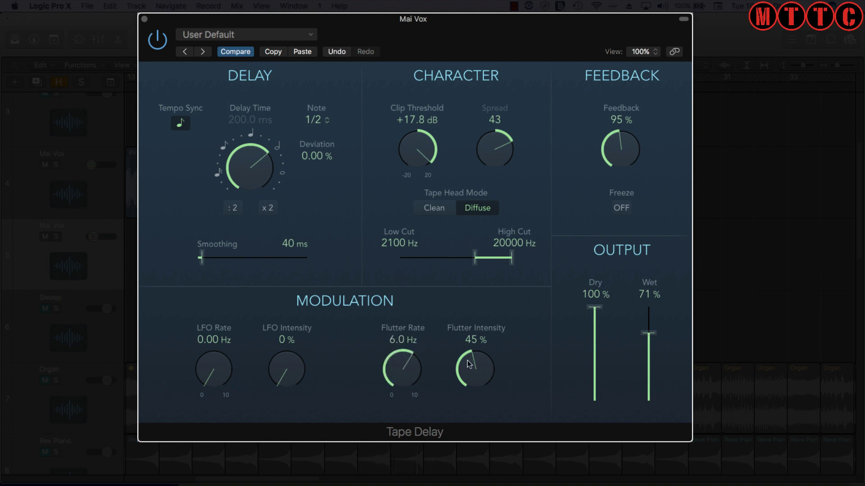
left_click_drag(469, 364, 467, 351)
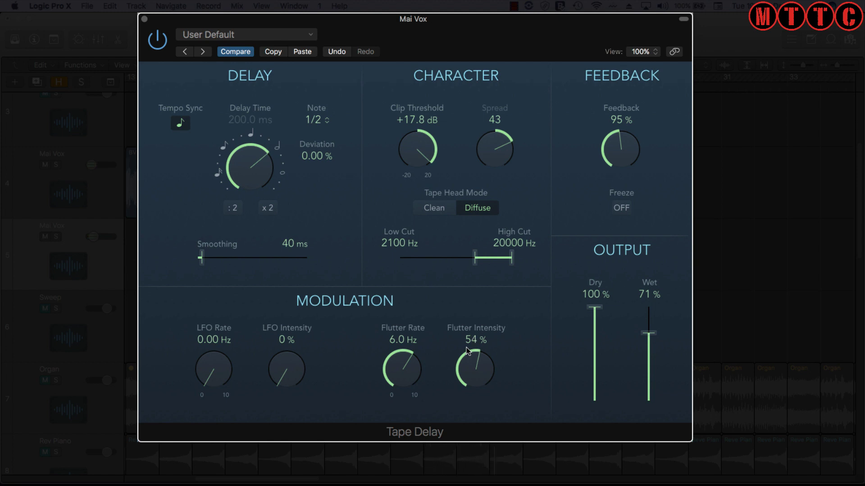
left_click_drag(403, 368, 415, 478)
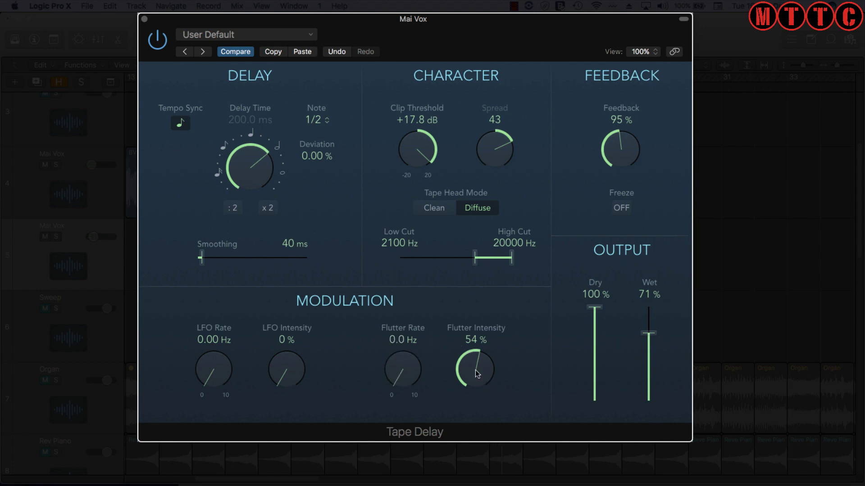
left_click_drag(476, 372, 466, 472)
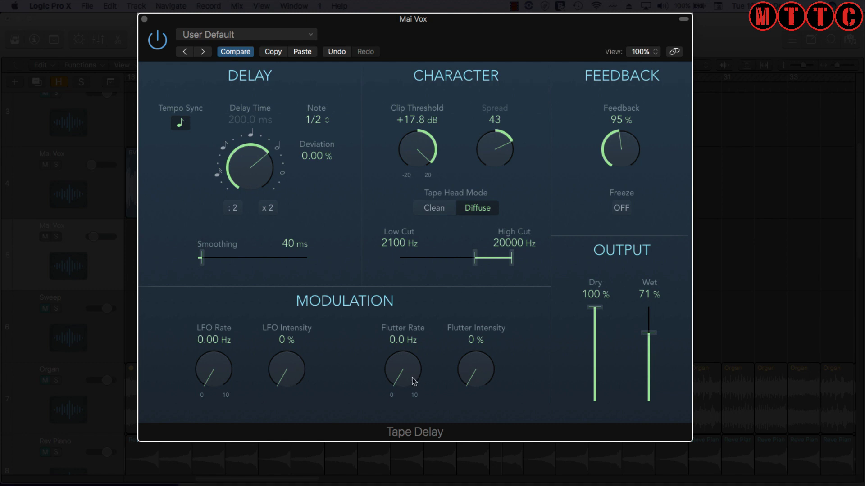
left_click_drag(405, 379, 398, 366)
mouse_move(475, 375)
left_mouse_down()
mouse_move(468, 360)
mouse_move(417, 369)
mouse_move(471, 370)
left_mouse_up()
Audition longer smoothing on the vocal delay, leaving it at 0 ms instead of 40 ms.
mouse_move(203, 260)
left_mouse_down()
mouse_move(247, 260)
mouse_move(193, 268)
left_mouse_up()
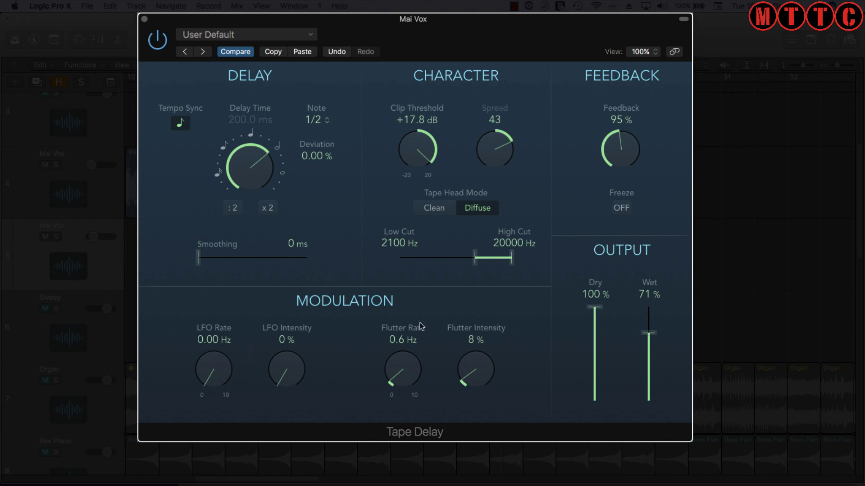
mouse_move(203, 263)
left_mouse_down()
mouse_move(248, 260)
mouse_move(196, 262)
left_mouse_up()
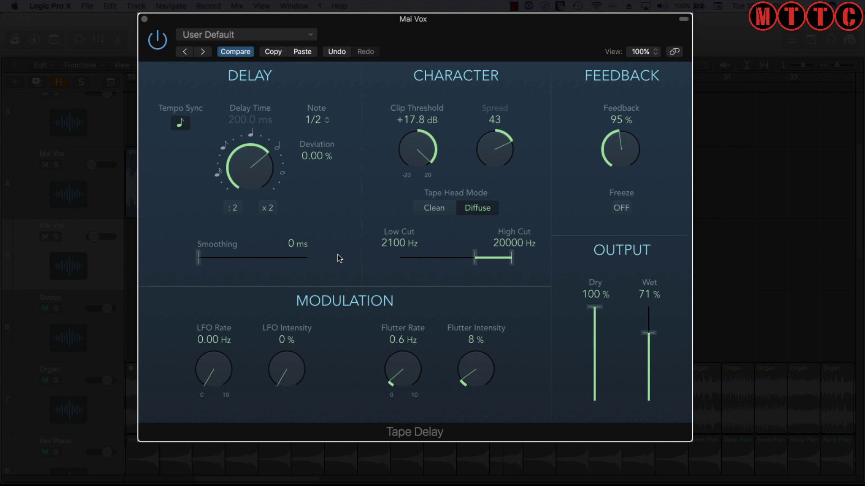